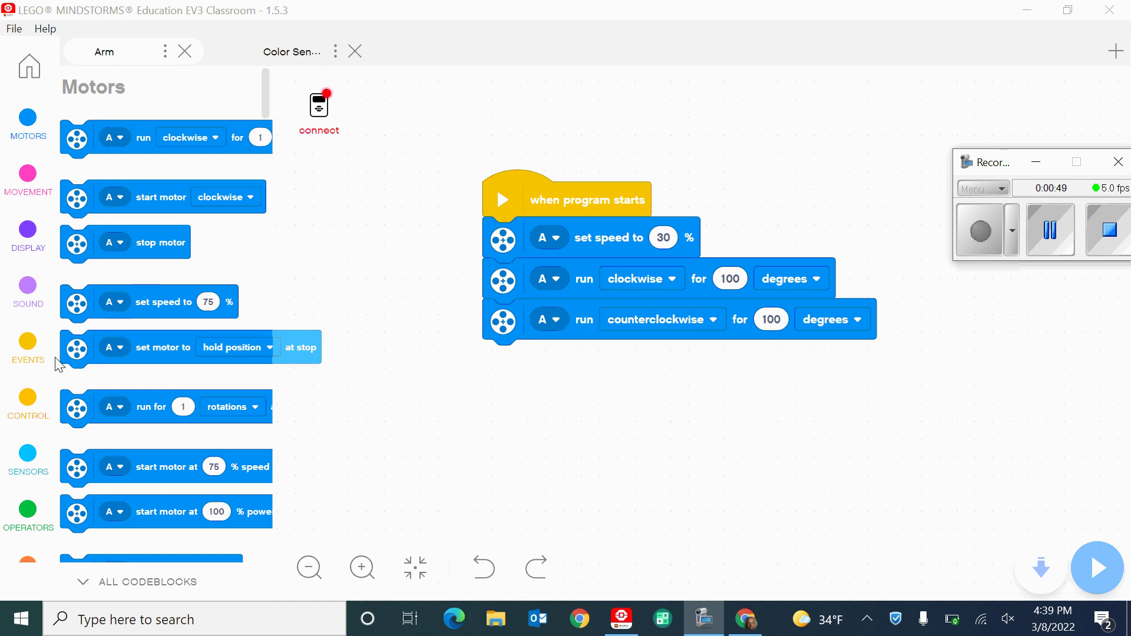
# Move the example stack aside and place a second 'when program starts' block on the canvas.
pyautogui.click(22, 355)
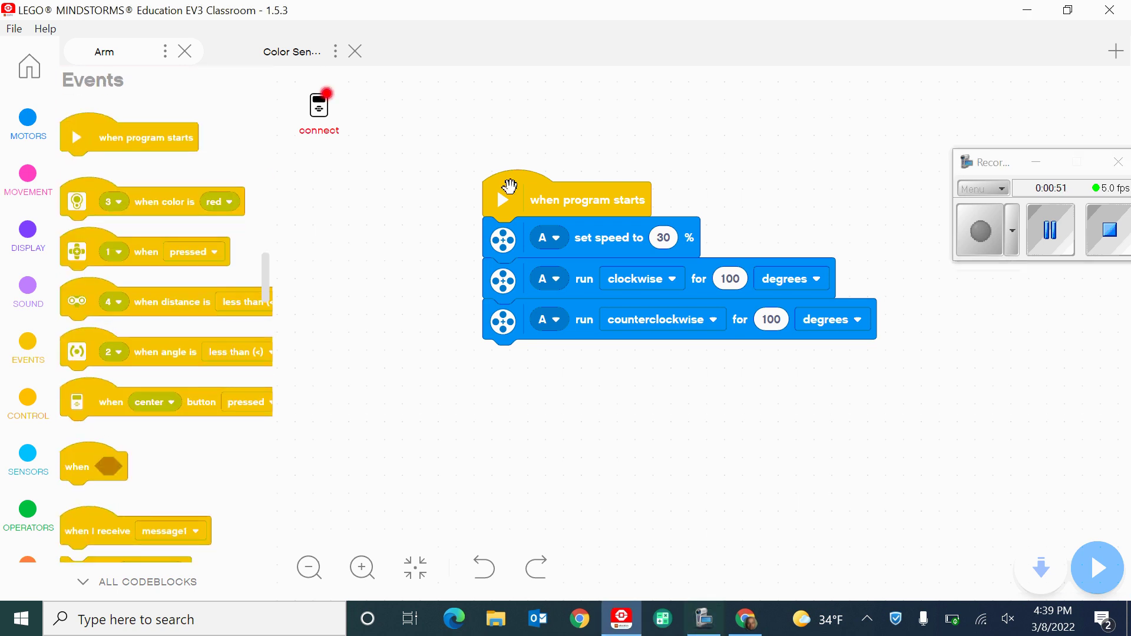
pyautogui.moveTo(526, 201); pyautogui.dragTo(770, 300)
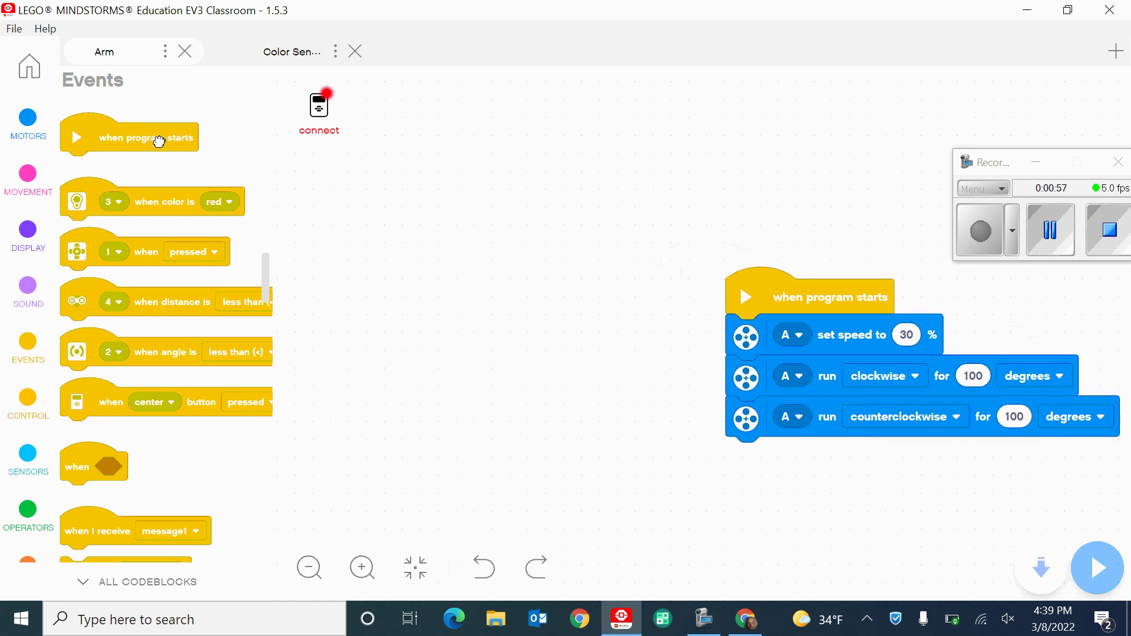
pyautogui.moveTo(157, 139)
pyautogui.mouseDown()
pyautogui.moveTo(472, 219)
pyautogui.moveTo(485, 288)
pyautogui.mouseUp()
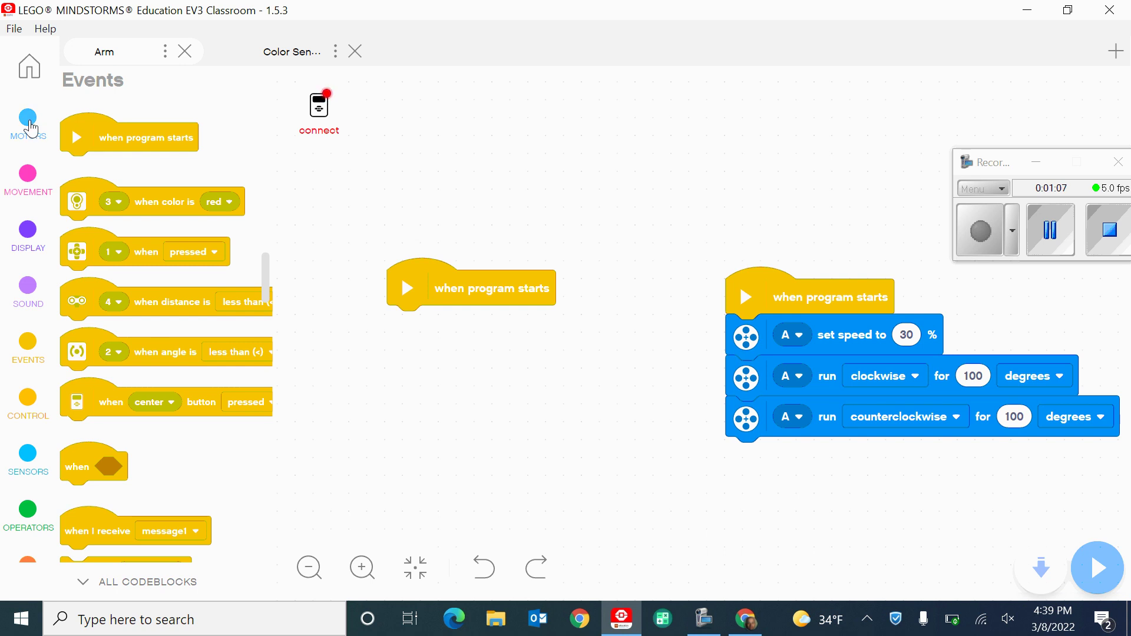
pyautogui.click(31, 128)
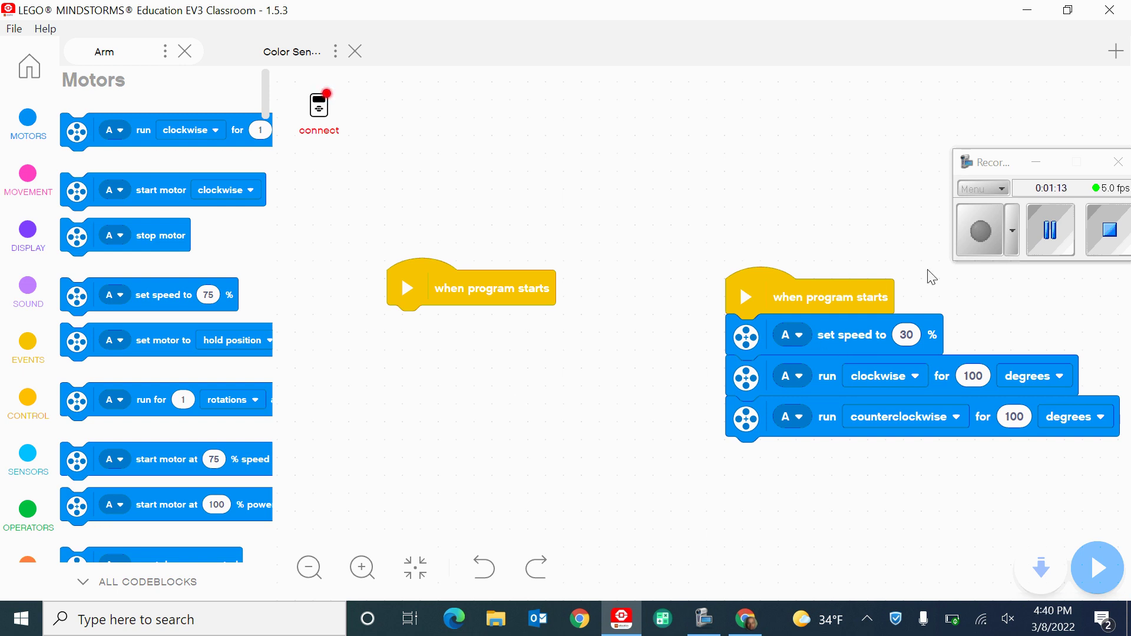
# Attach a 'set speed' block under the new start block, keeping port A, with speed 30%.
pyautogui.click(1052, 232)
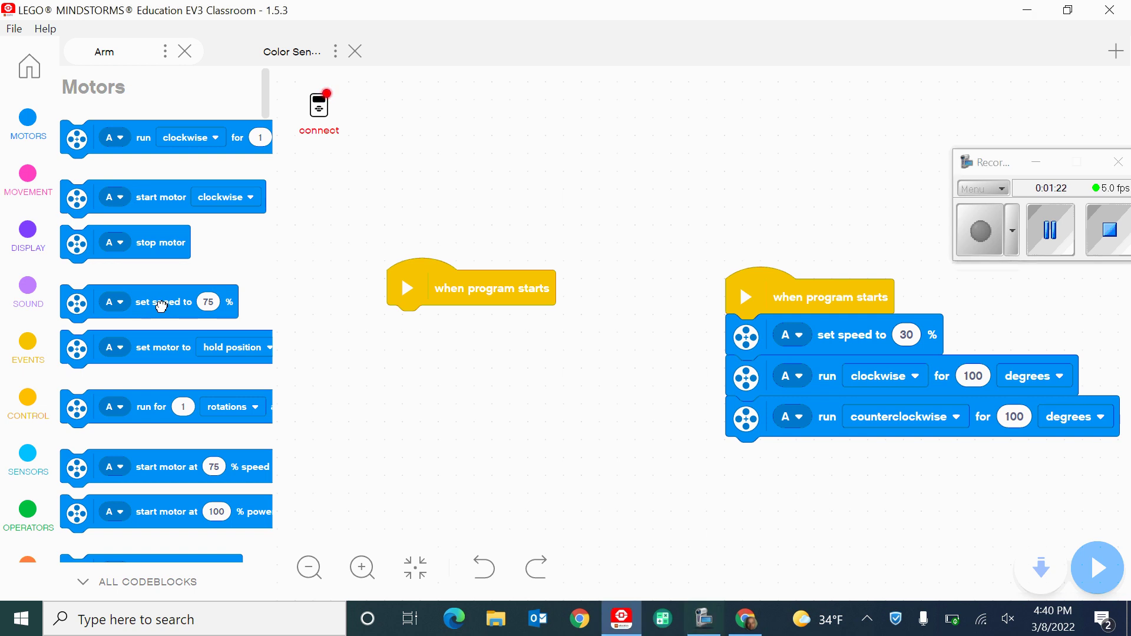
pyautogui.moveTo(161, 304); pyautogui.dragTo(482, 341)
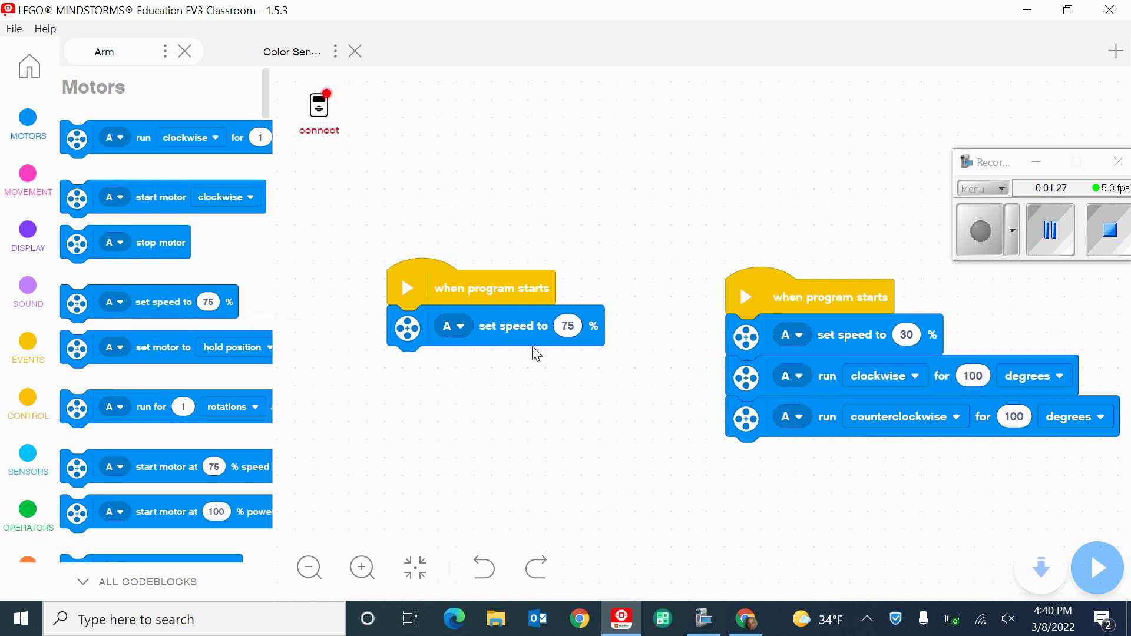
pyautogui.click(464, 328)
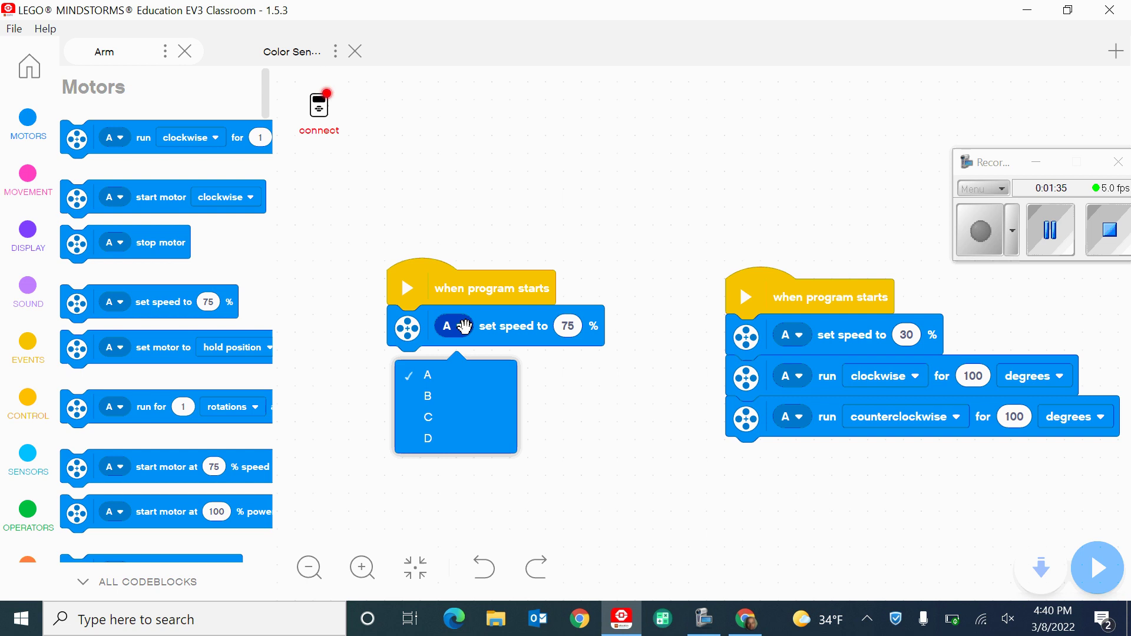
pyautogui.click(464, 327)
pyautogui.click(656, 328)
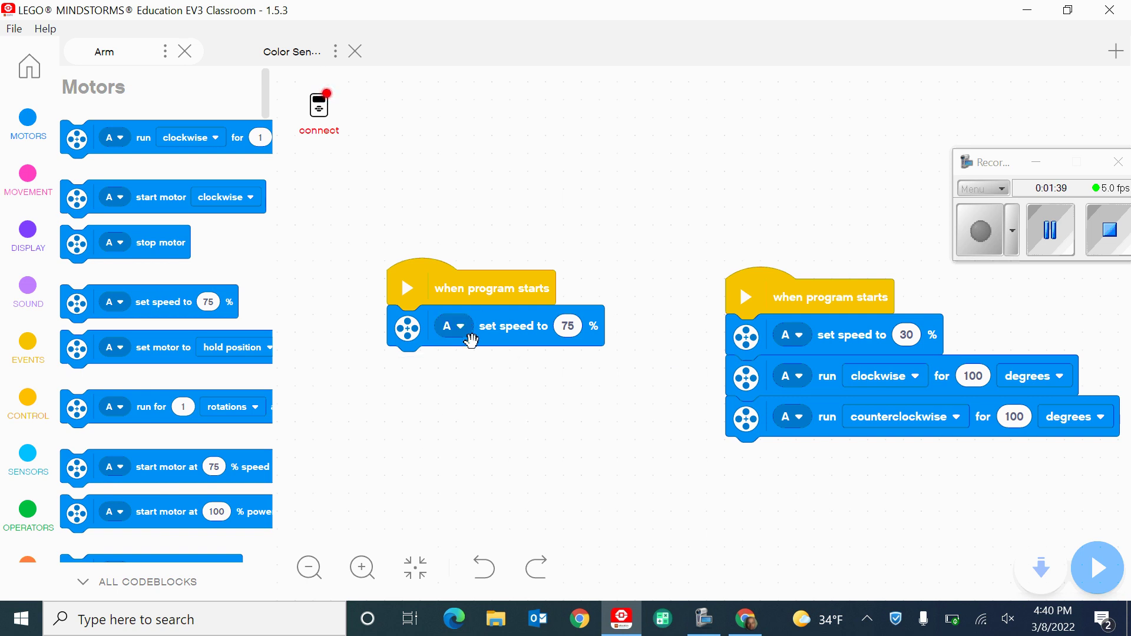
pyautogui.click(571, 326)
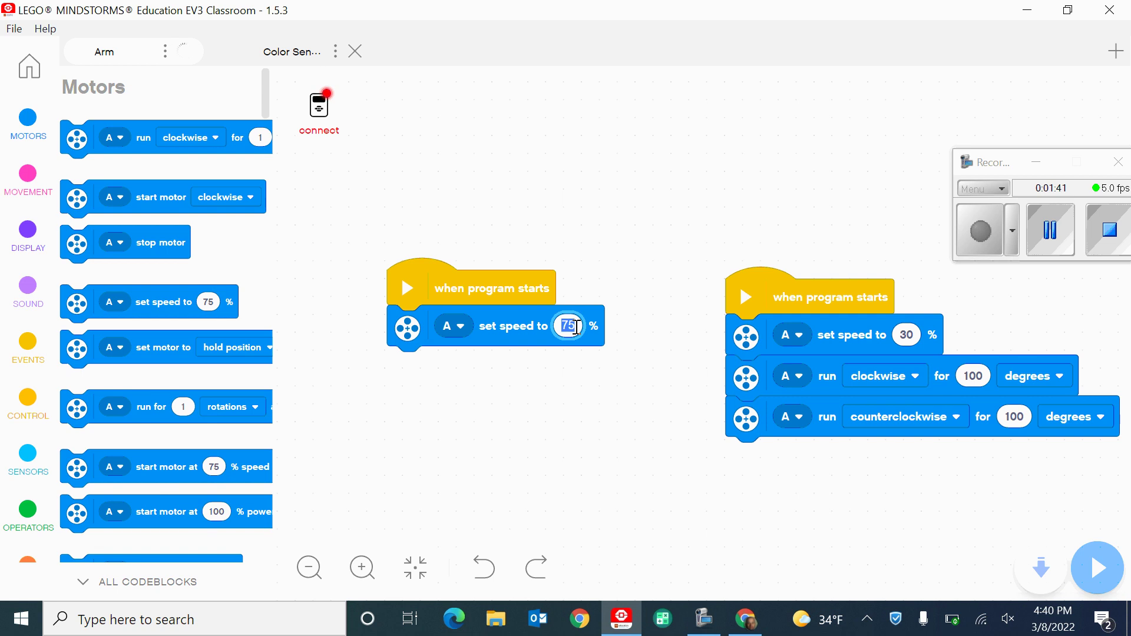
pyautogui.write('30')
# Add a motor A 'run clockwise' block for 100 degrees below the speed block.
pyautogui.click(169, 137)
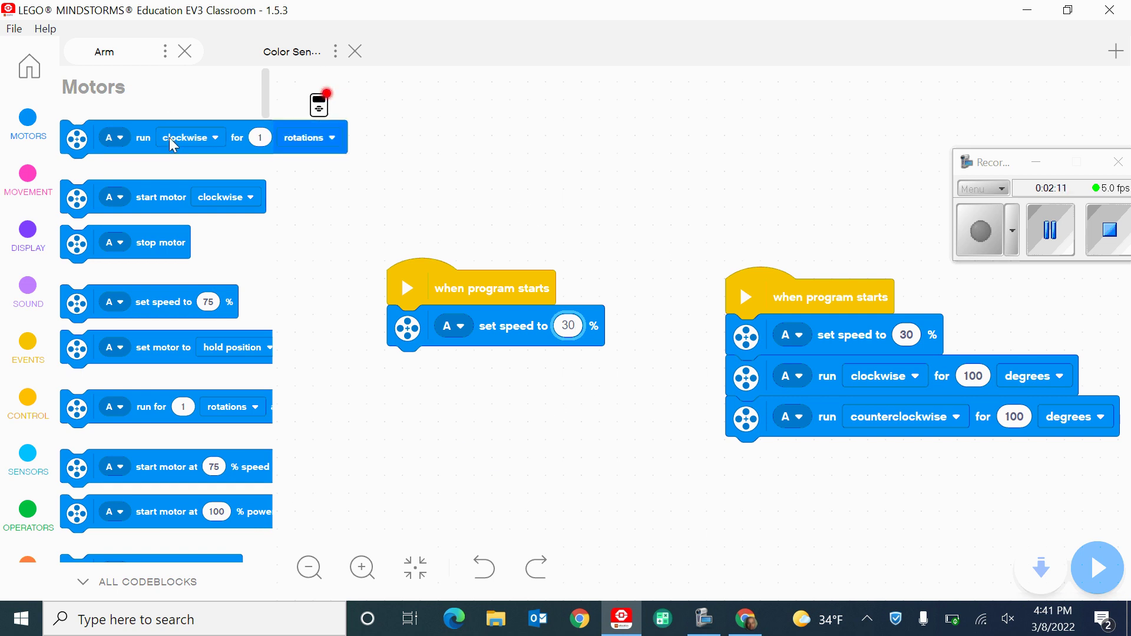
pyautogui.moveTo(164, 138)
pyautogui.mouseDown()
pyautogui.moveTo(324, 268)
pyautogui.moveTo(477, 366)
pyautogui.mouseUp()
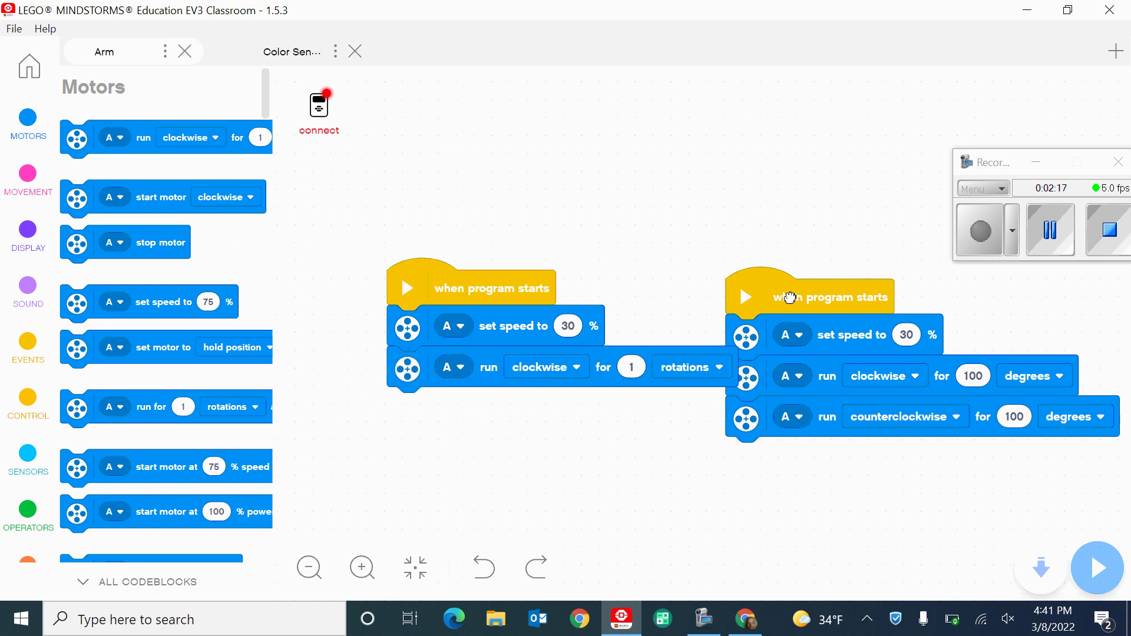
pyautogui.moveTo(788, 294)
pyautogui.mouseDown()
pyautogui.moveTo(946, 363)
pyautogui.moveTo(994, 357)
pyautogui.mouseUp()
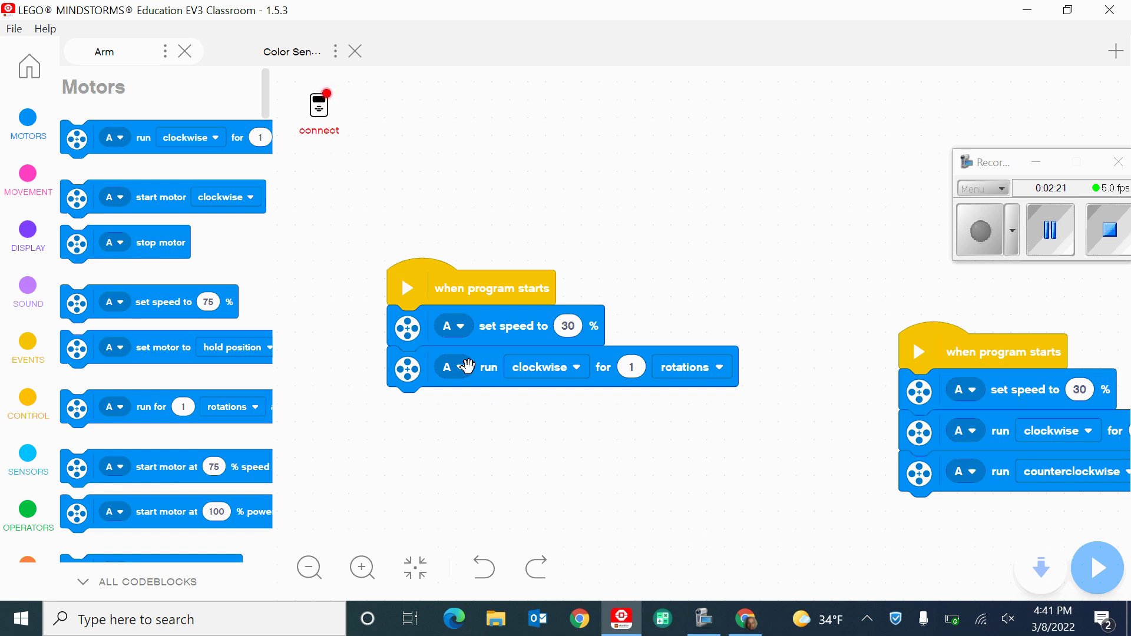
pyautogui.click(724, 370)
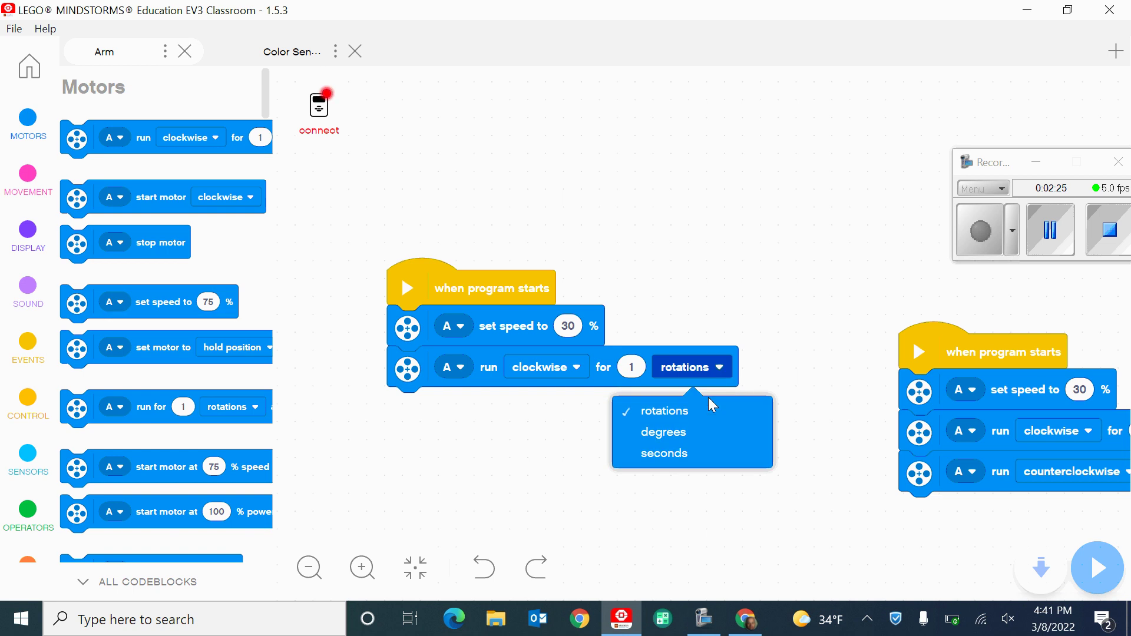
pyautogui.click(696, 432)
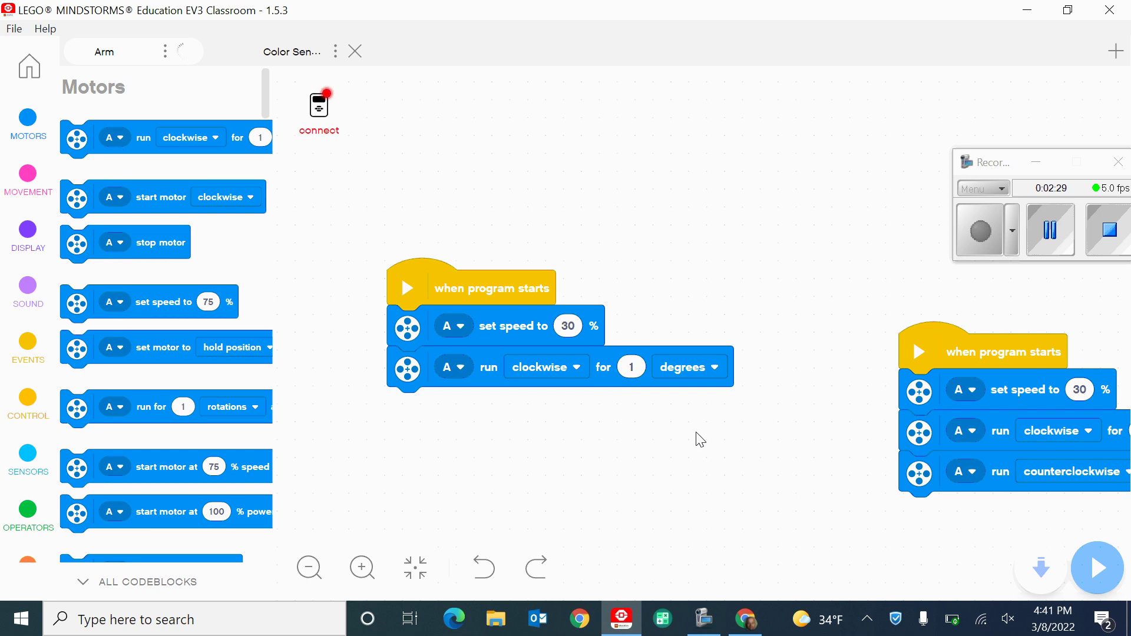
pyautogui.click(633, 366)
pyautogui.write('1')
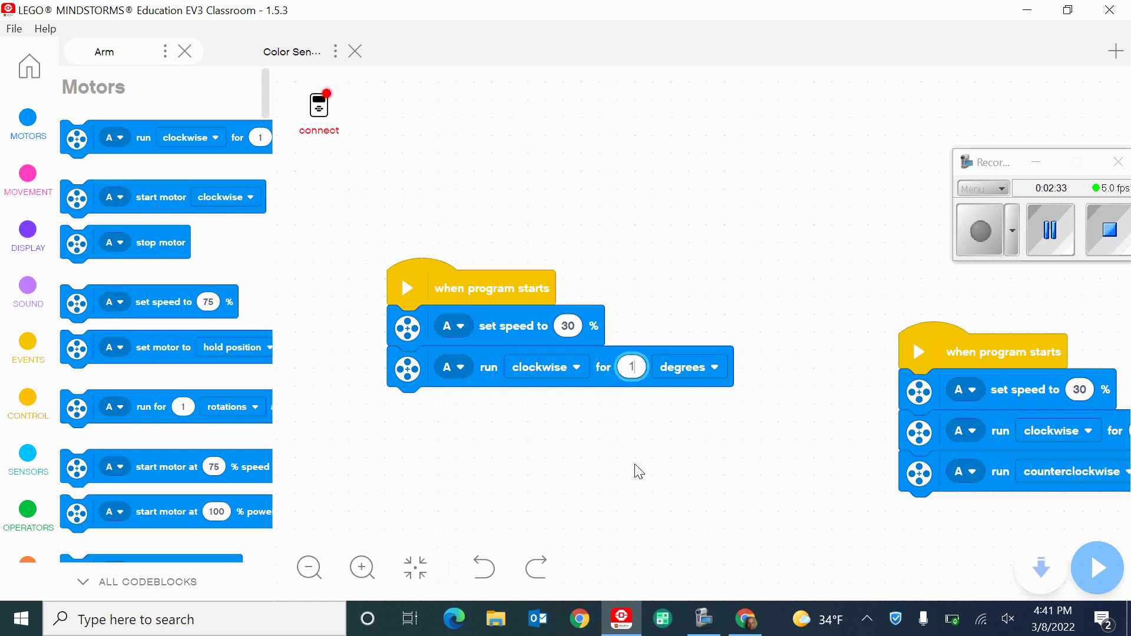
pyautogui.write('00')
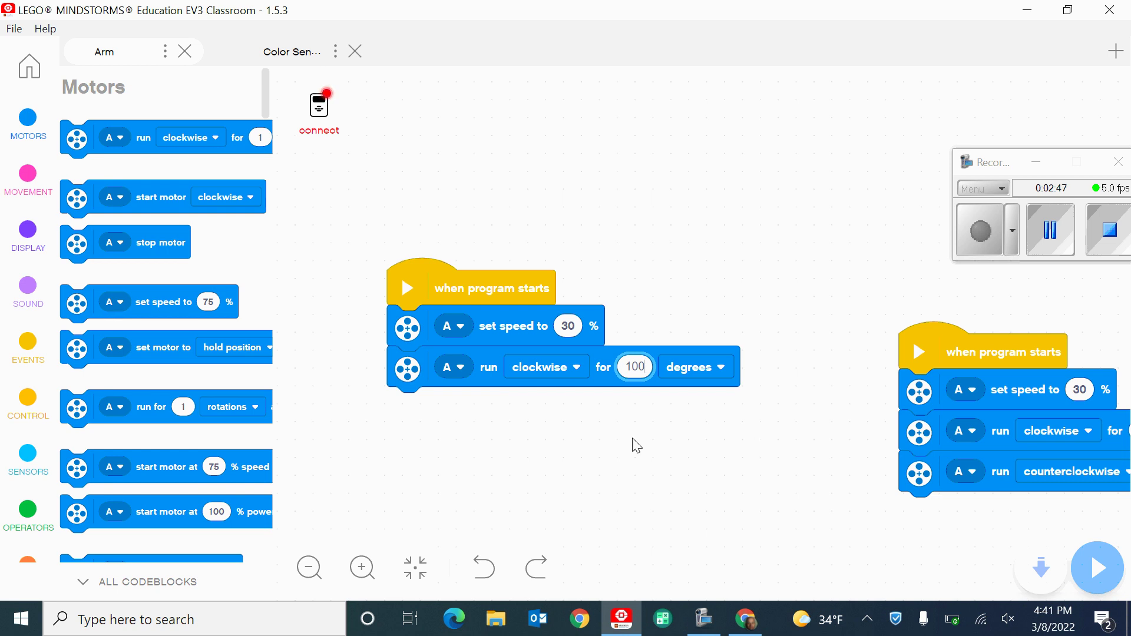
pyautogui.press('Return')
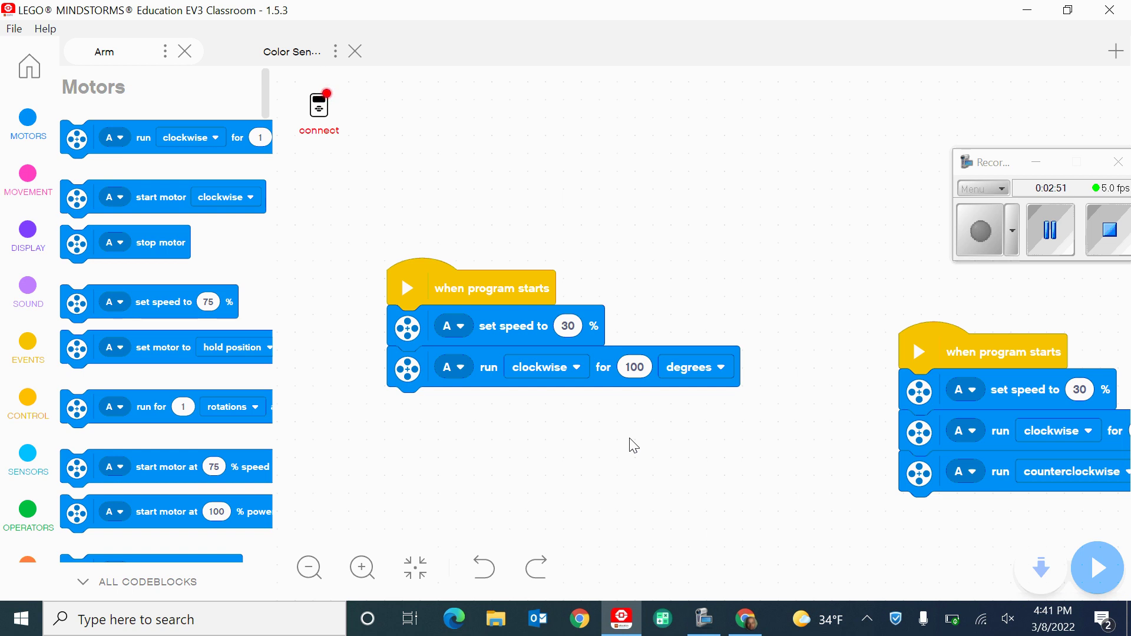
# Add a final motor A run block, counterclockwise for 100 degrees, below the clockwise run.
pyautogui.click(142, 137)
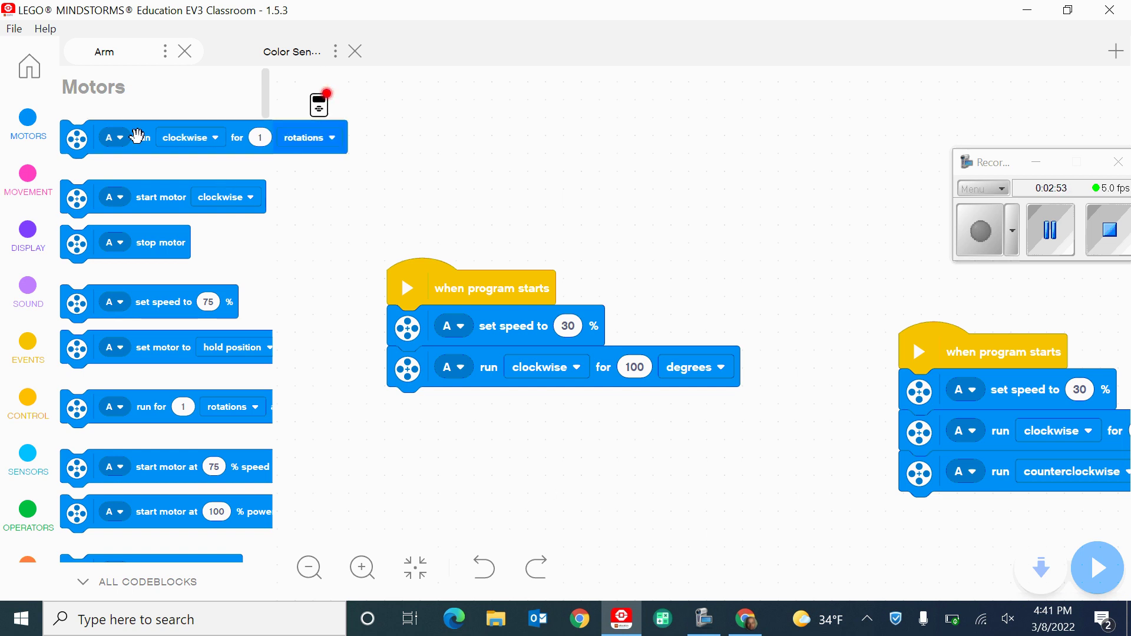
pyautogui.moveTo(147, 139)
pyautogui.mouseDown()
pyautogui.moveTo(448, 444)
pyautogui.moveTo(480, 419)
pyautogui.mouseUp()
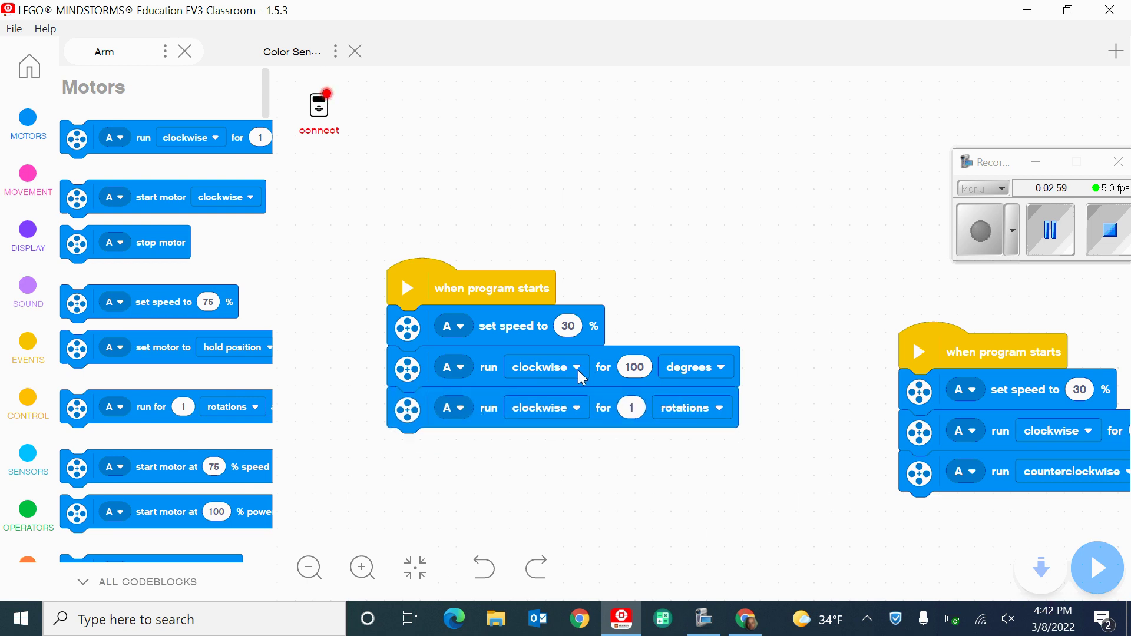
pyautogui.click(577, 406)
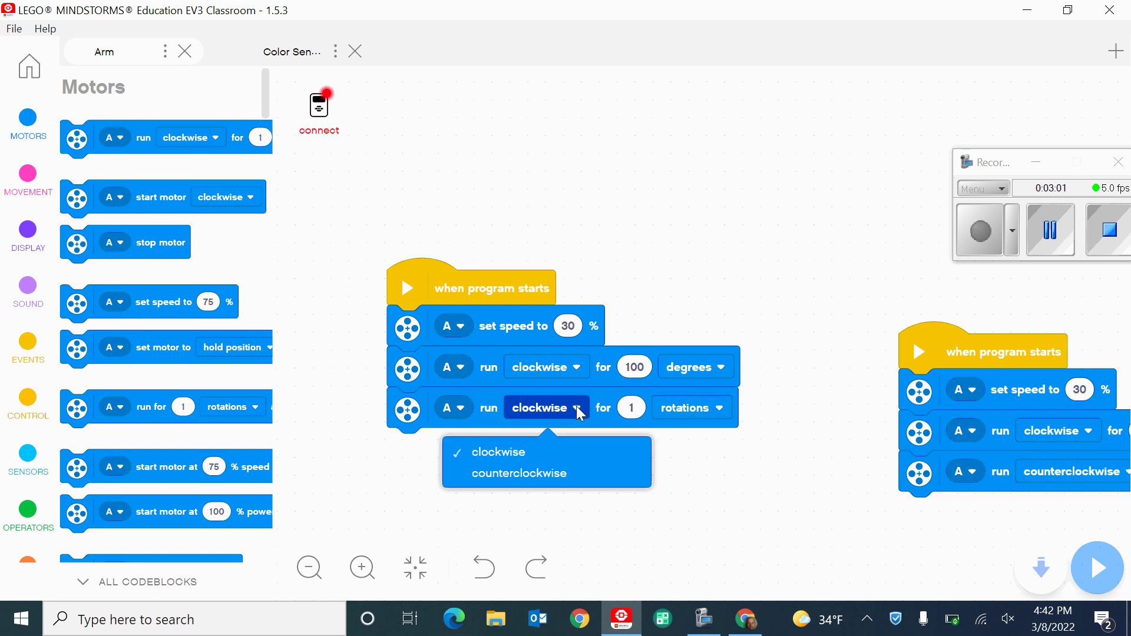
pyautogui.click(558, 474)
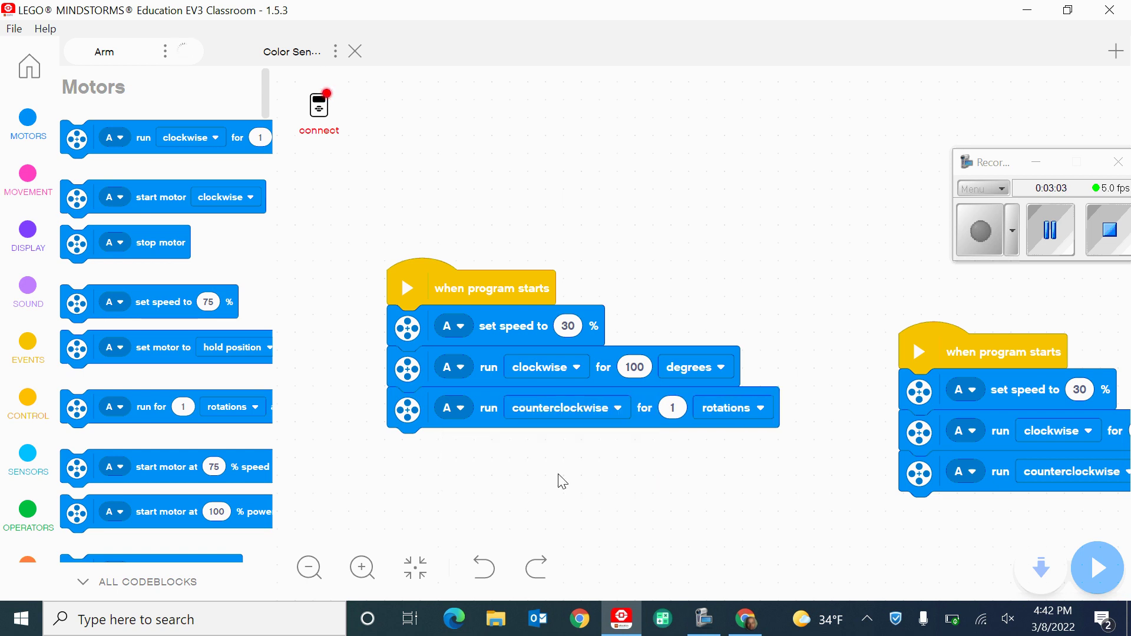
pyautogui.click(757, 411)
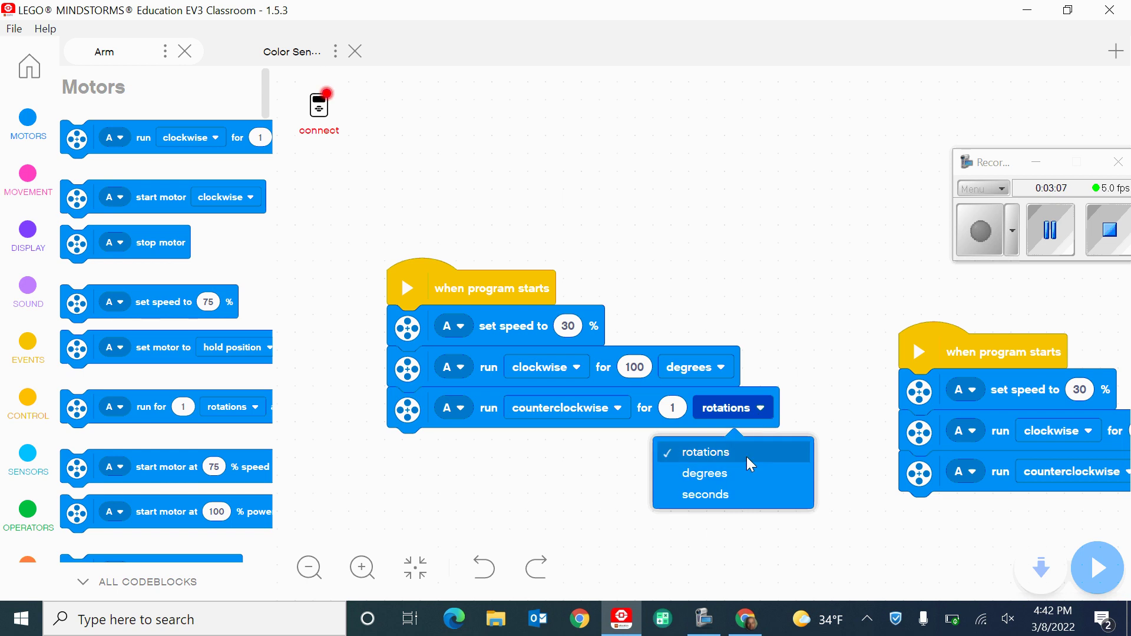
pyautogui.click(740, 472)
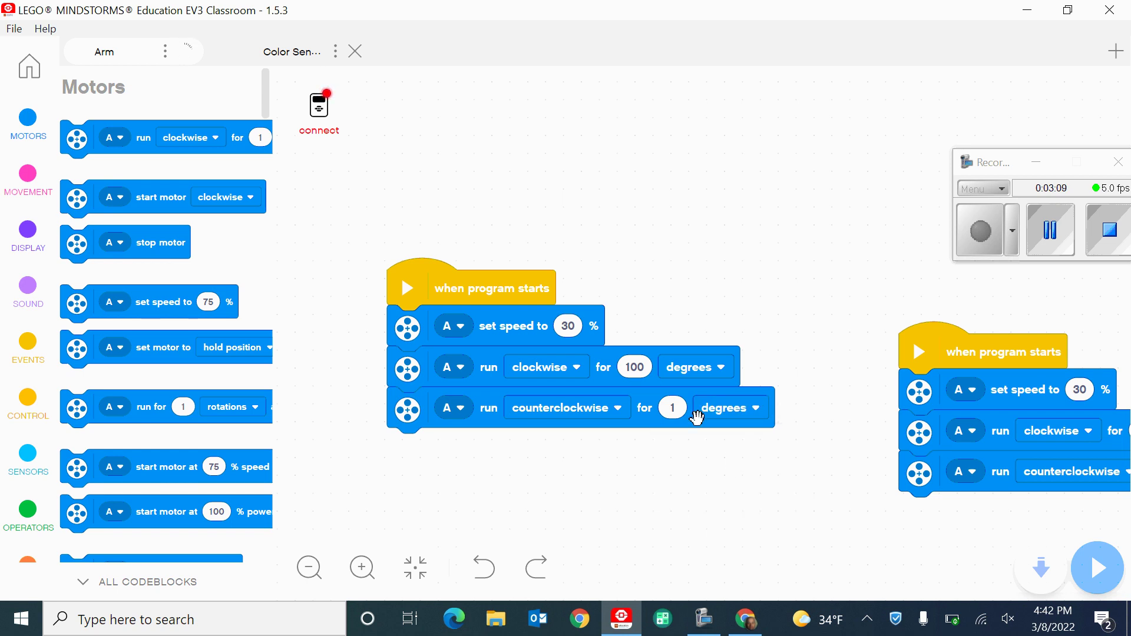
pyautogui.click(677, 406)
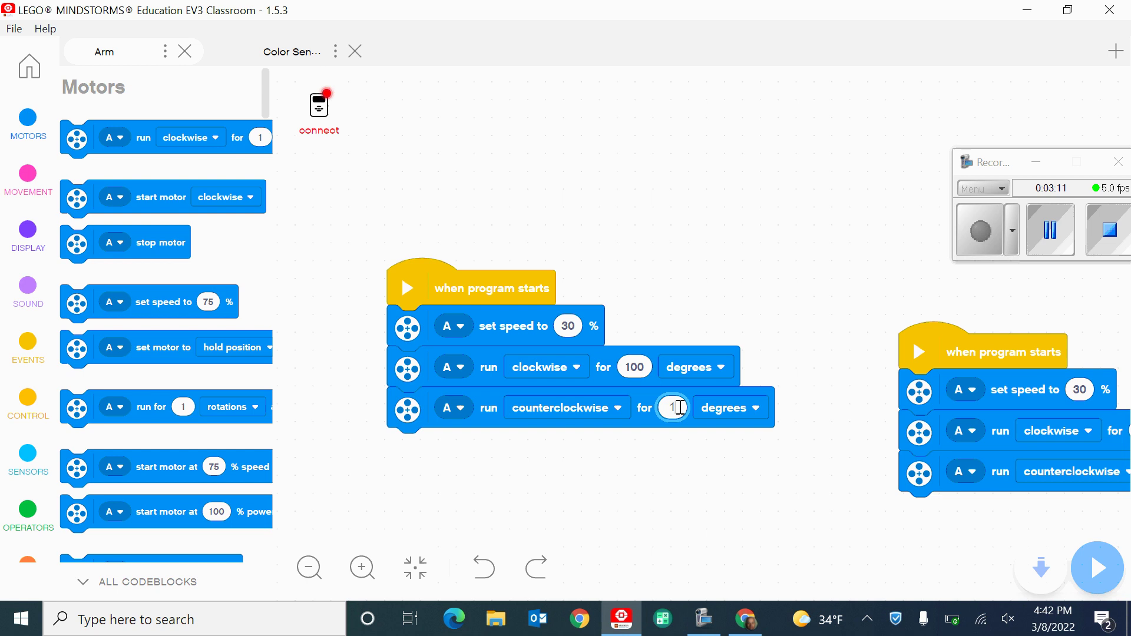
pyautogui.write('100')
pyautogui.click(758, 476)
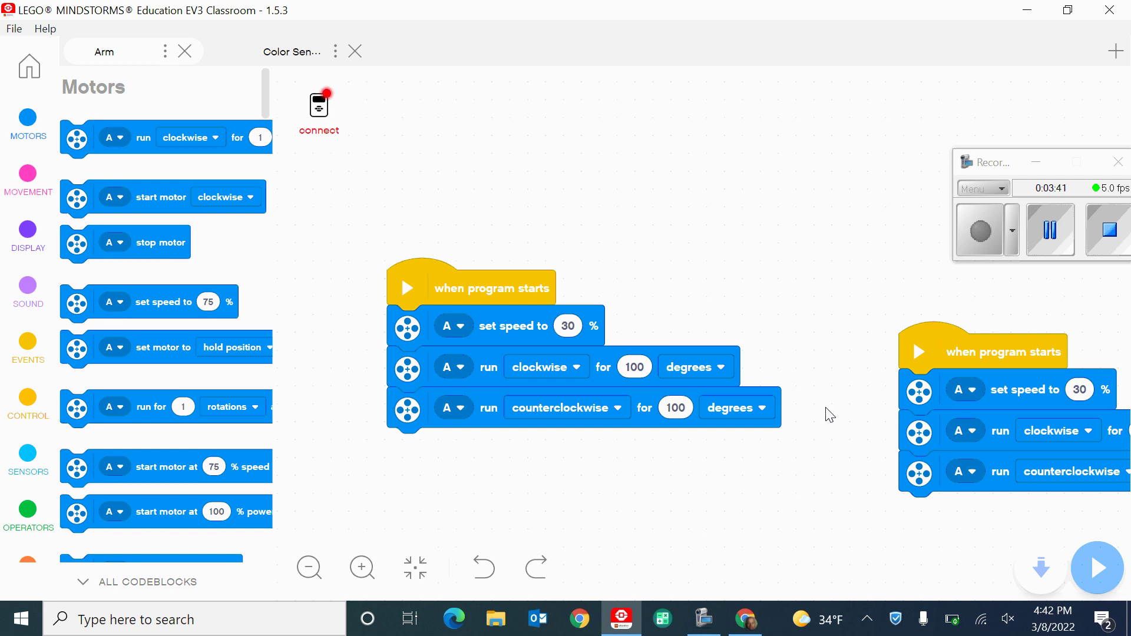
pyautogui.click(1053, 187)
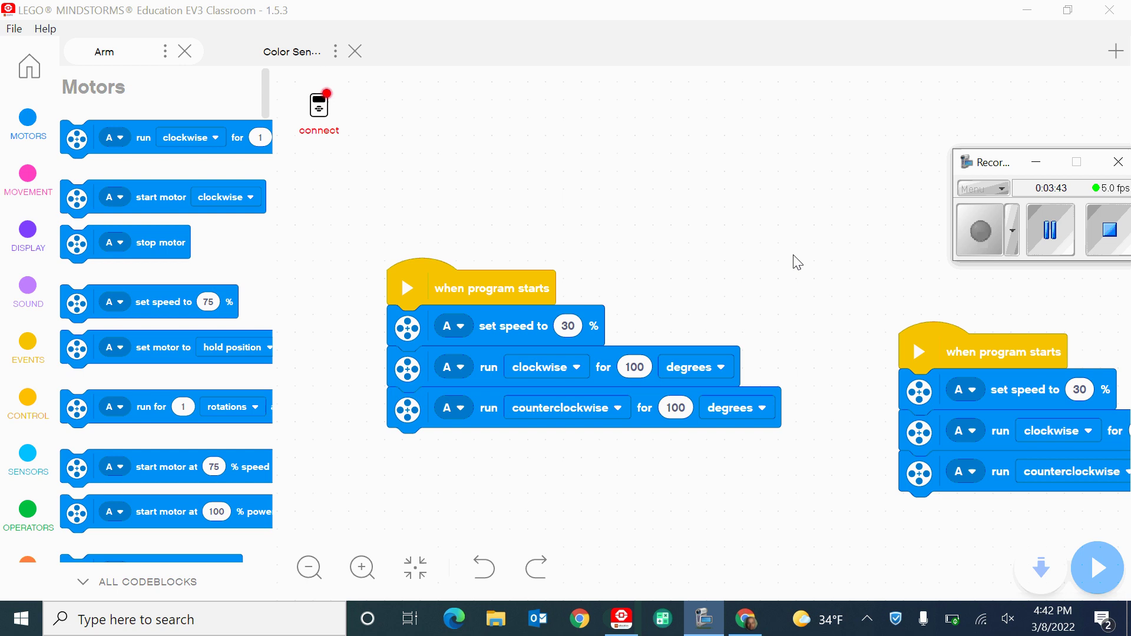